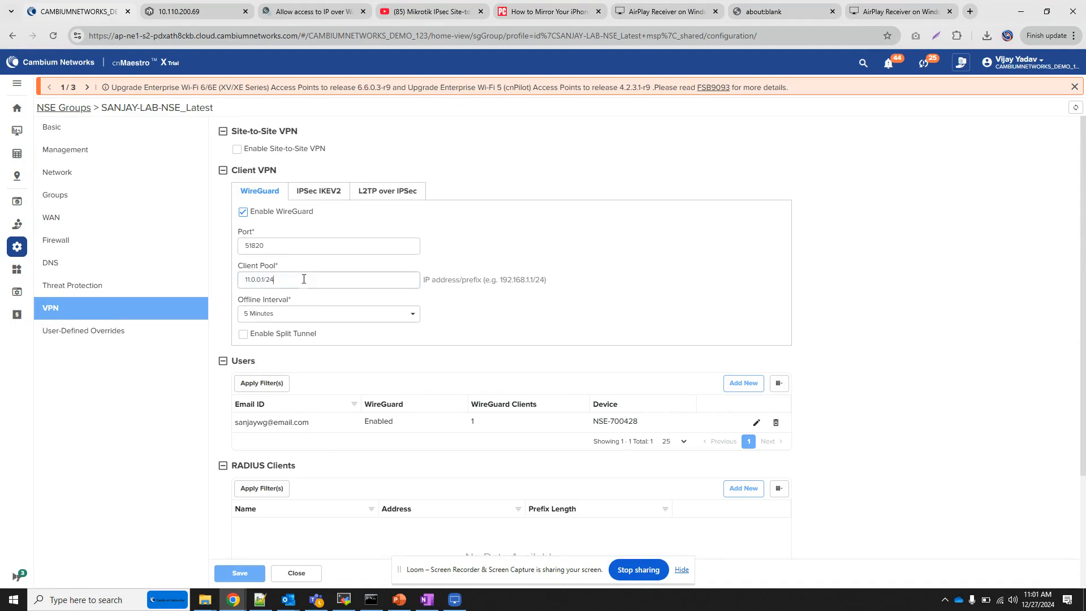
triple_click(299, 281)
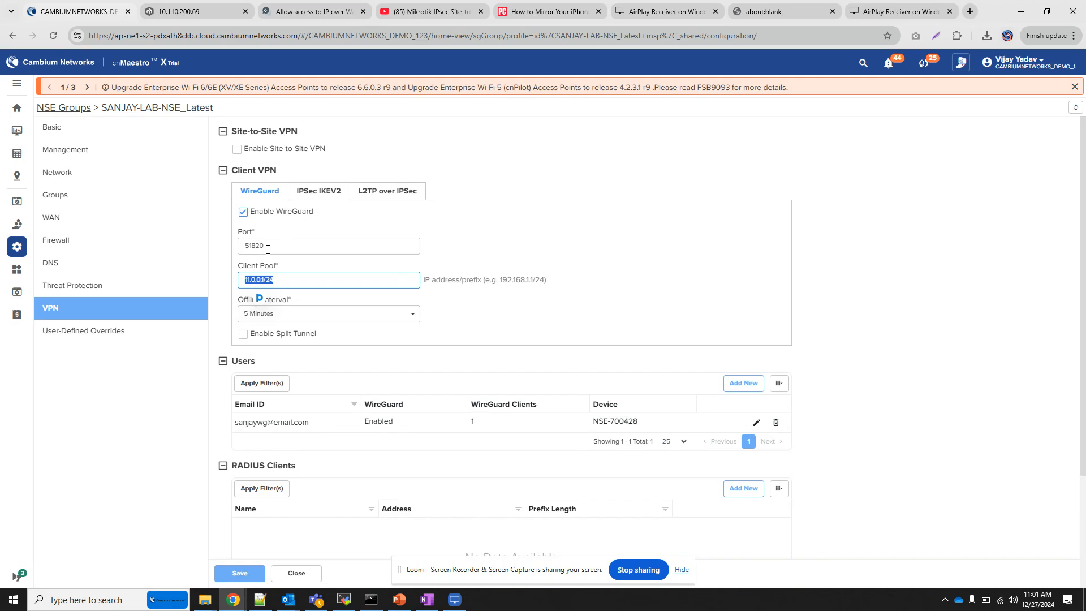
click(303, 281)
click(244, 334)
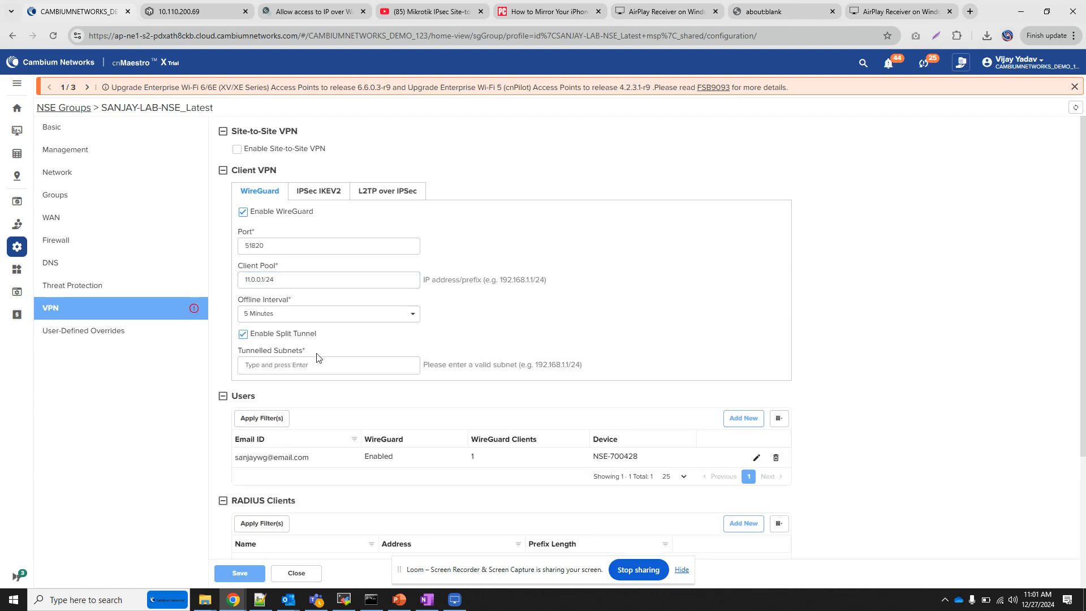
click(268, 366)
click(244, 334)
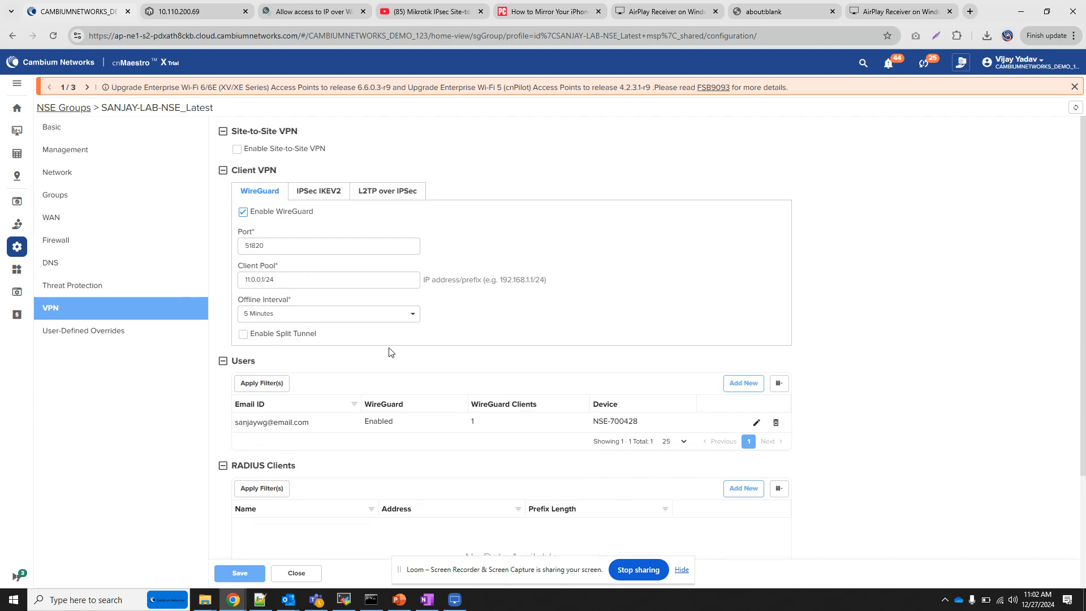
Start a new VPN user with an email ID and password, and enable WireGuard for it on the WAN-2 interface
scroll(389, 352, down, 2)
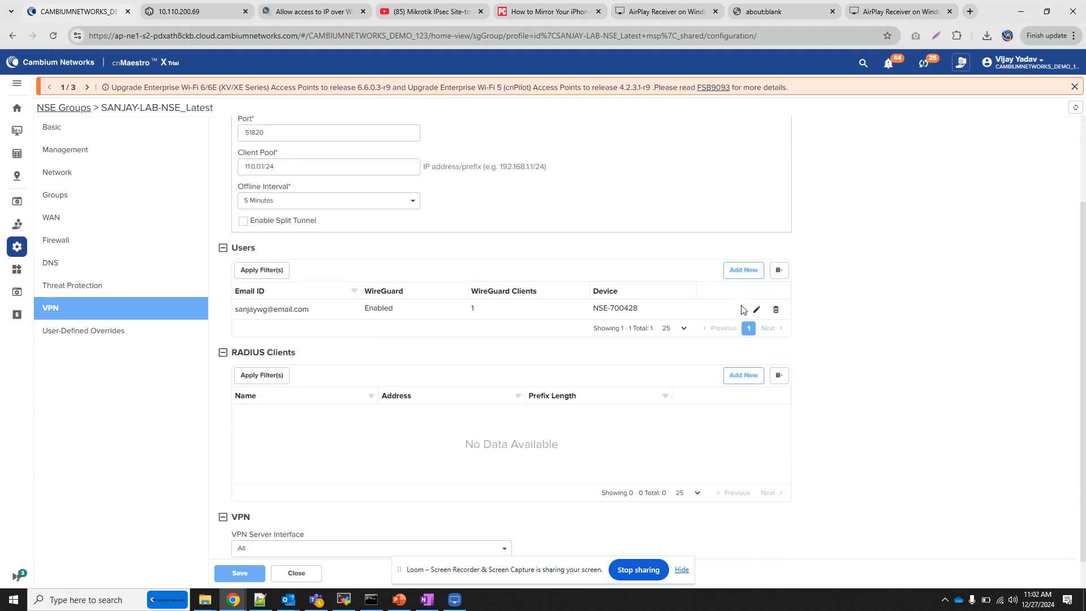
click(744, 270)
click(427, 112)
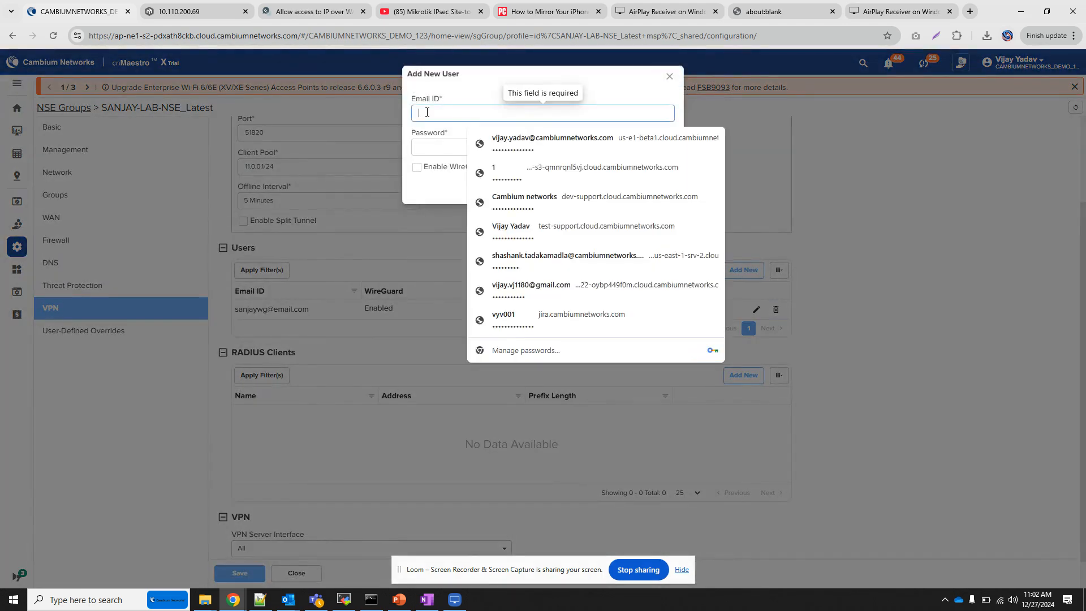
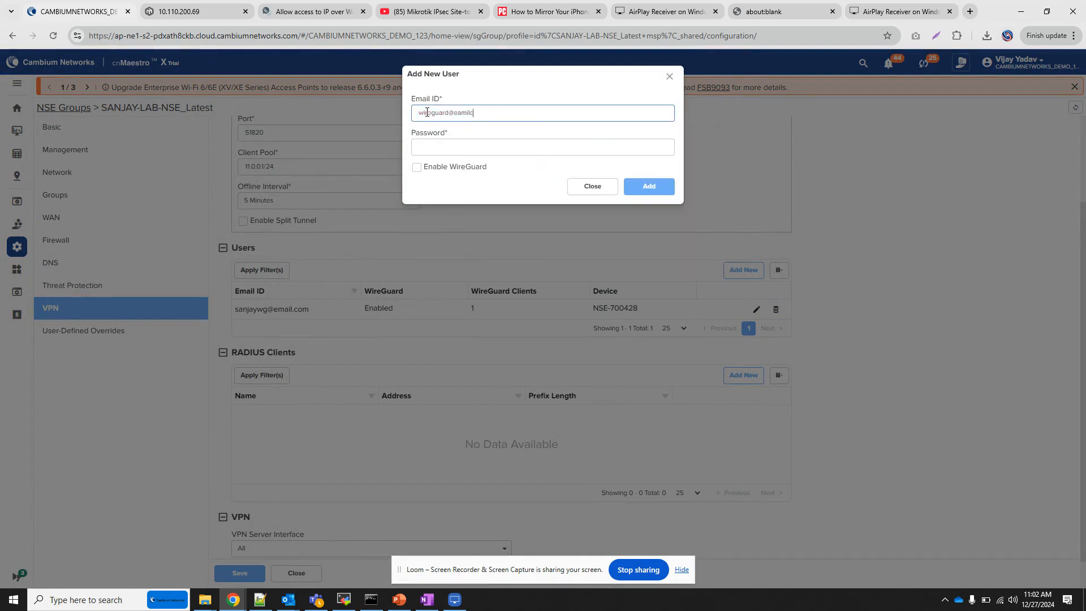
key(Tab)
text(1234)
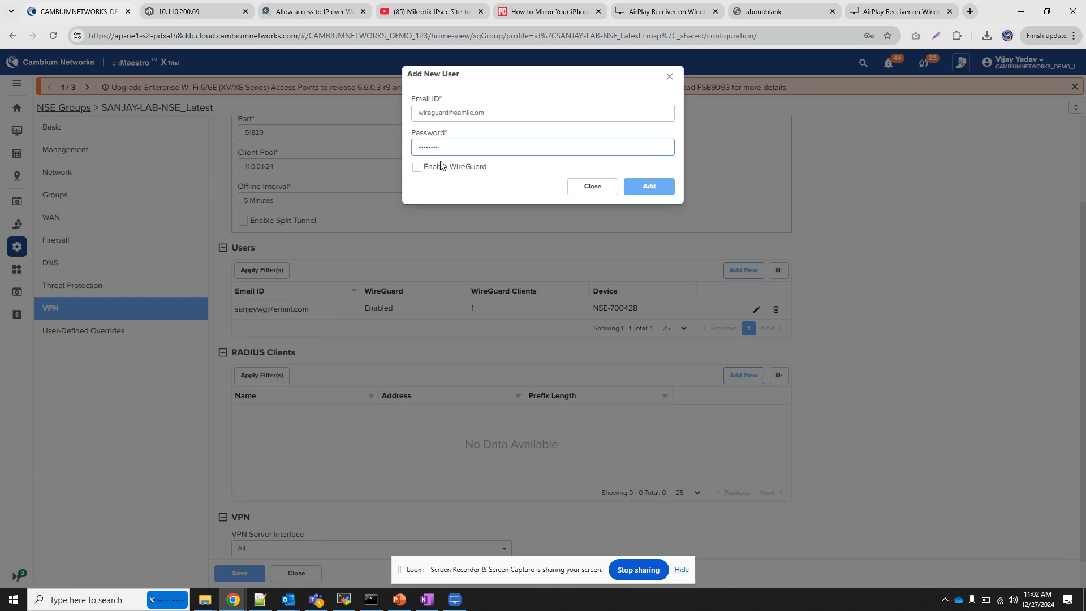
click(419, 167)
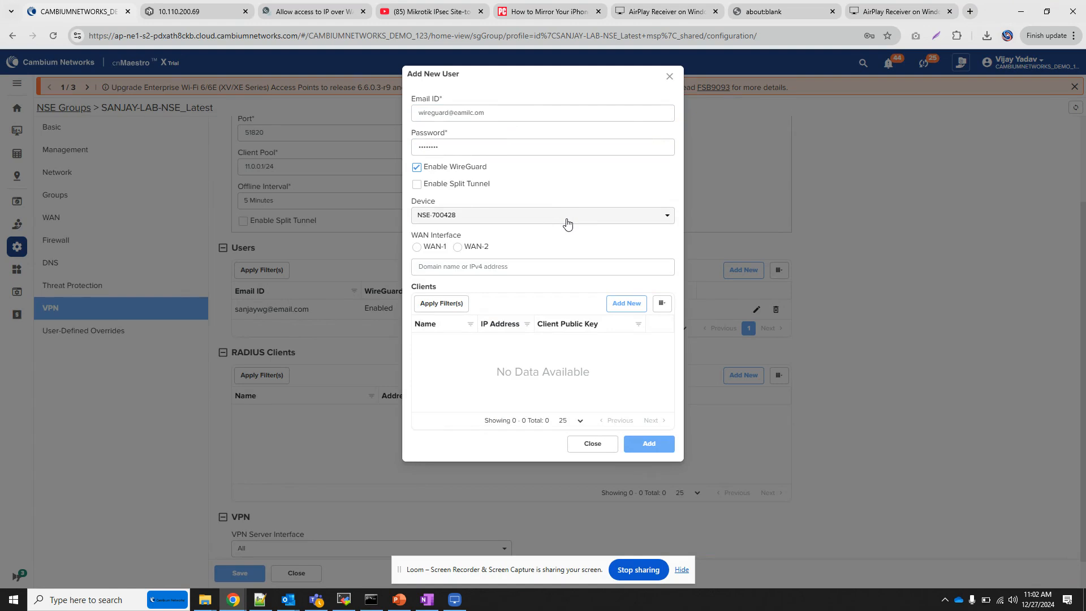
click(458, 247)
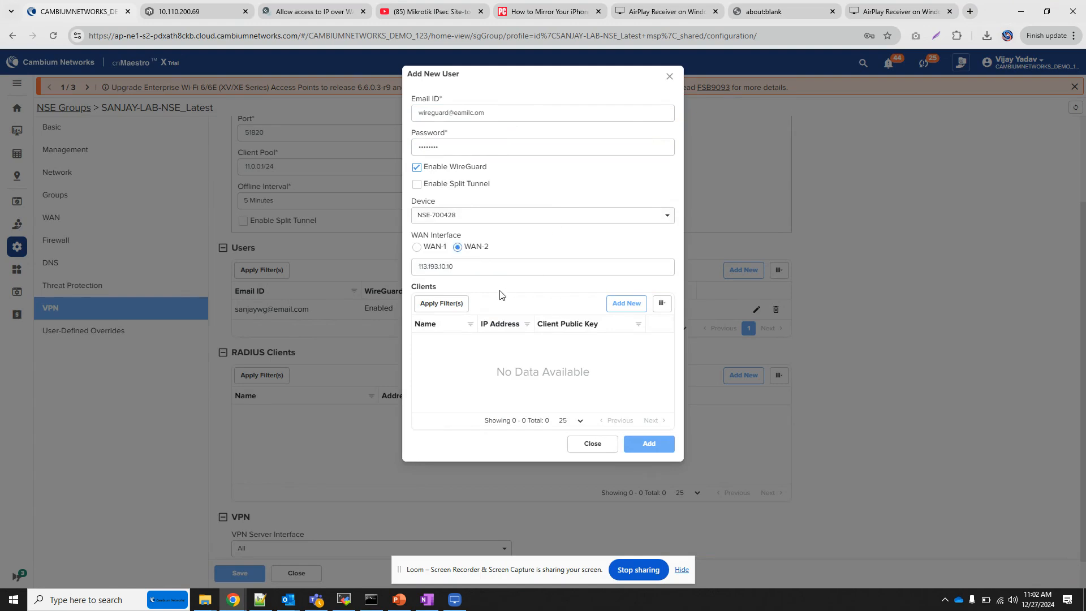
Add a WireGuard client named phone with an auto-generated key pair, and download its QR code and config file
click(625, 304)
click(501, 252)
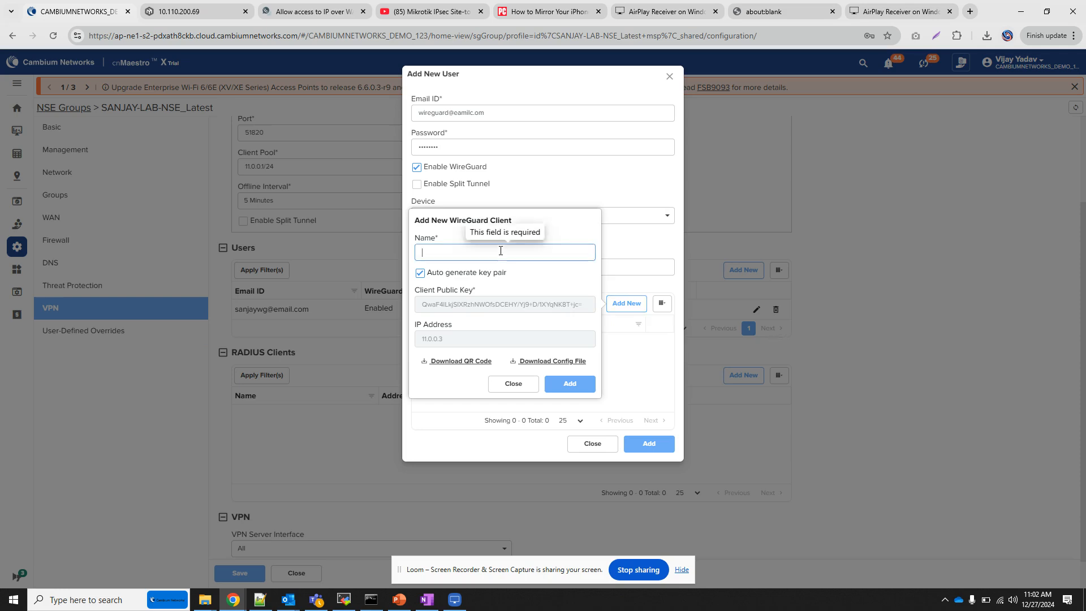
text(and)
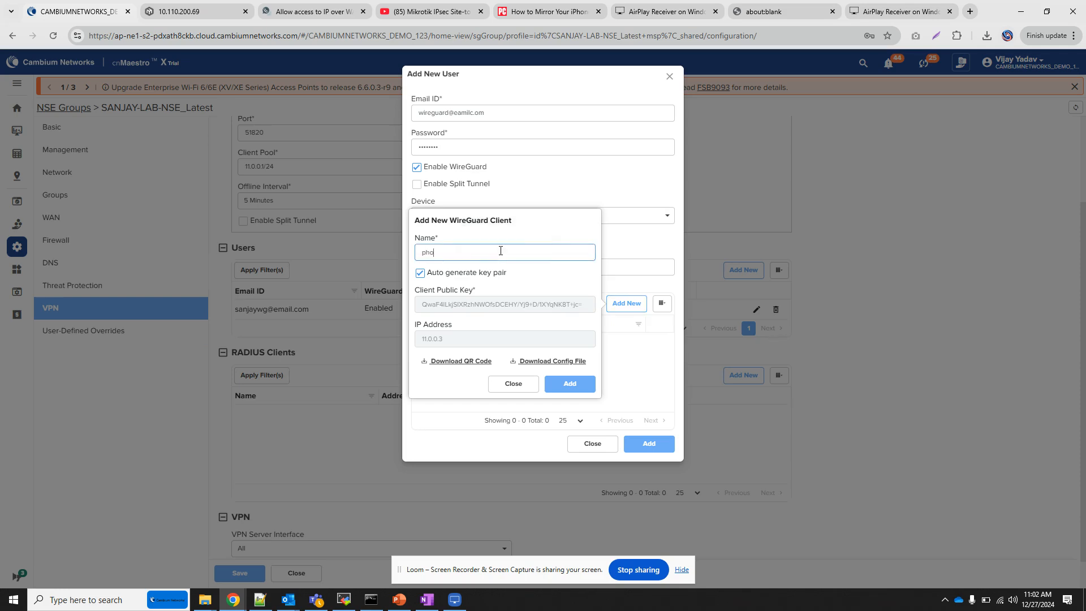
key(BackSpace)
key(BackSpace)
key(BackSpace)
text(phone)
click(457, 361)
click(552, 362)
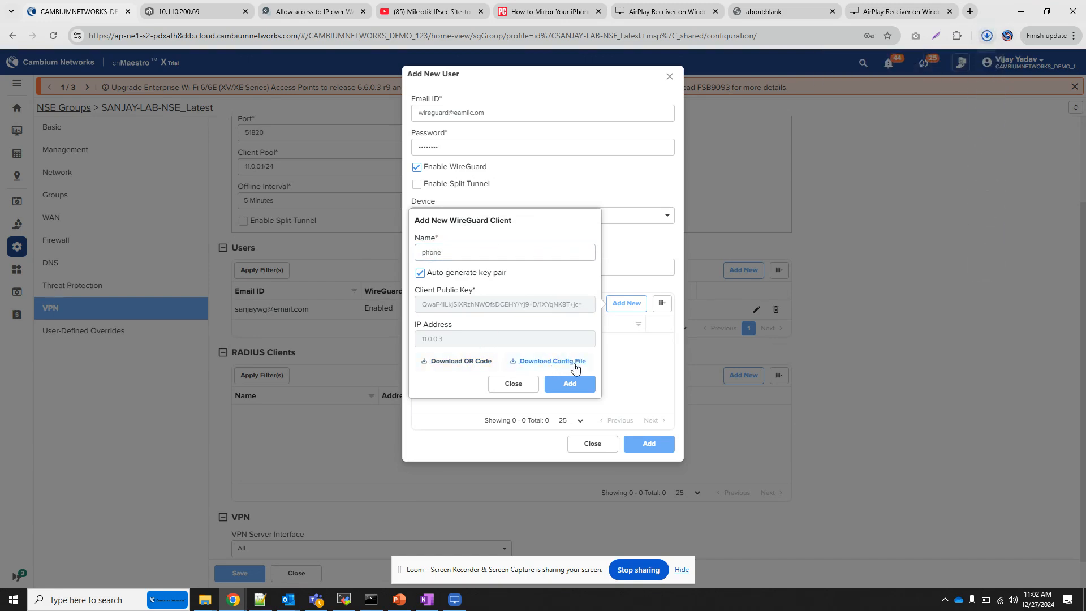
click(587, 389)
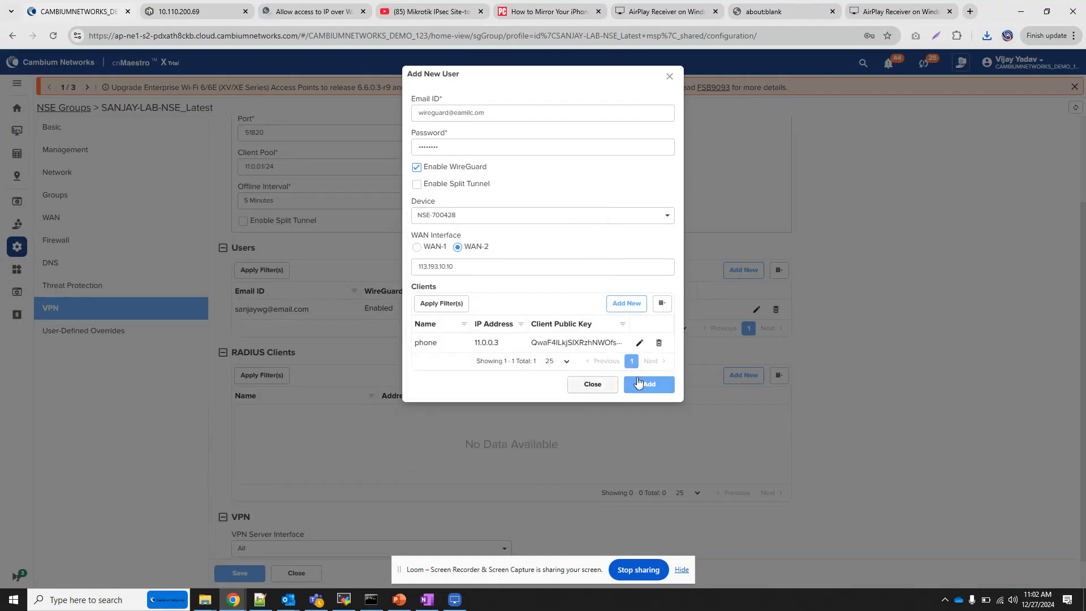
Add a second WireGuard client named Lapton and download its config file and QR code
click(627, 303)
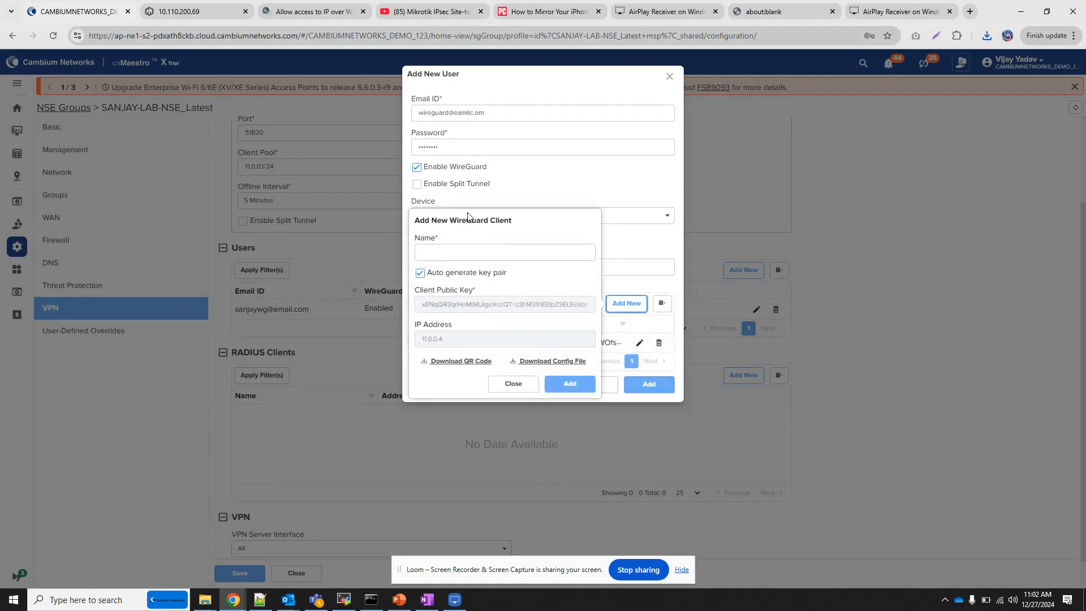
click(438, 253)
text(4a)
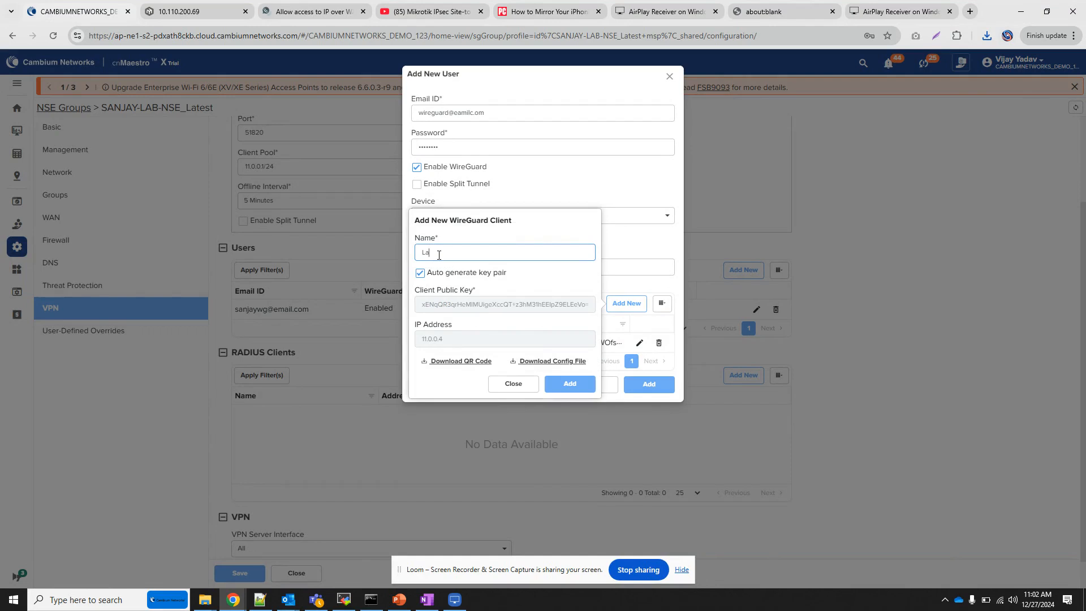
text(pton)
click(474, 362)
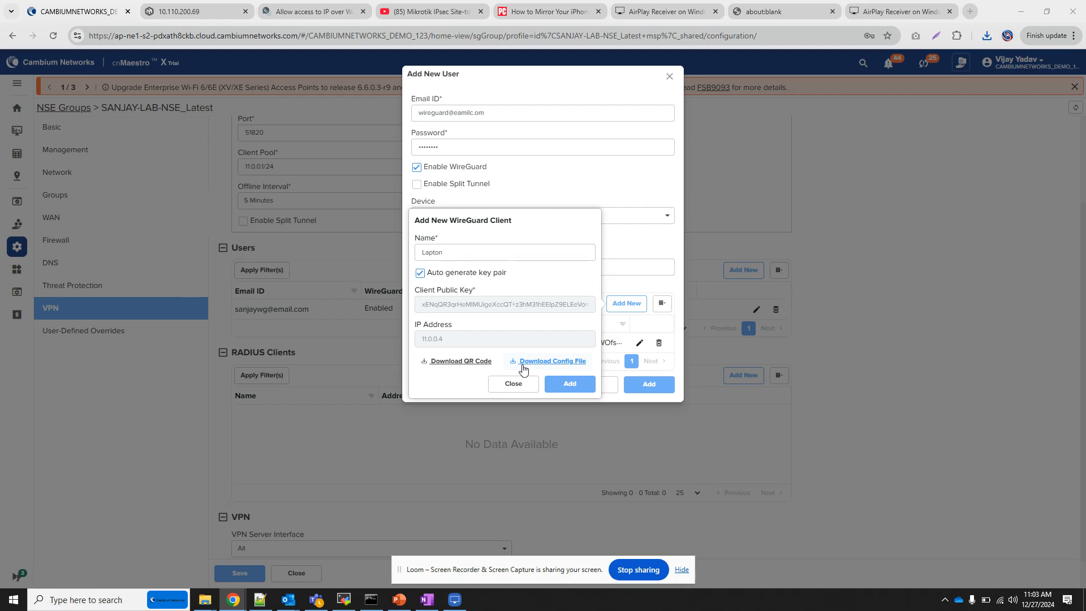
click(573, 385)
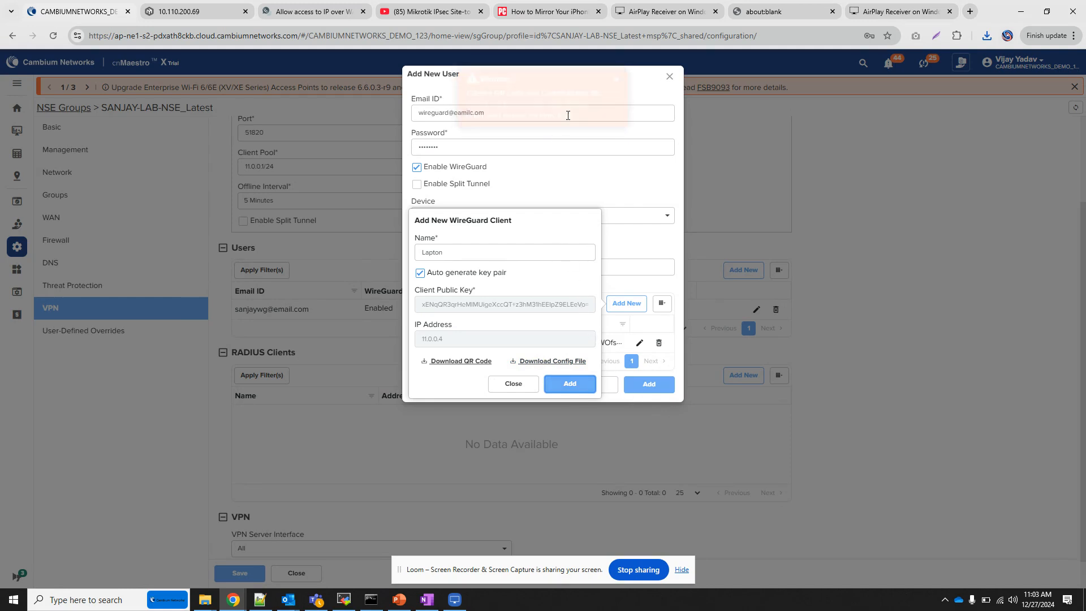
click(560, 367)
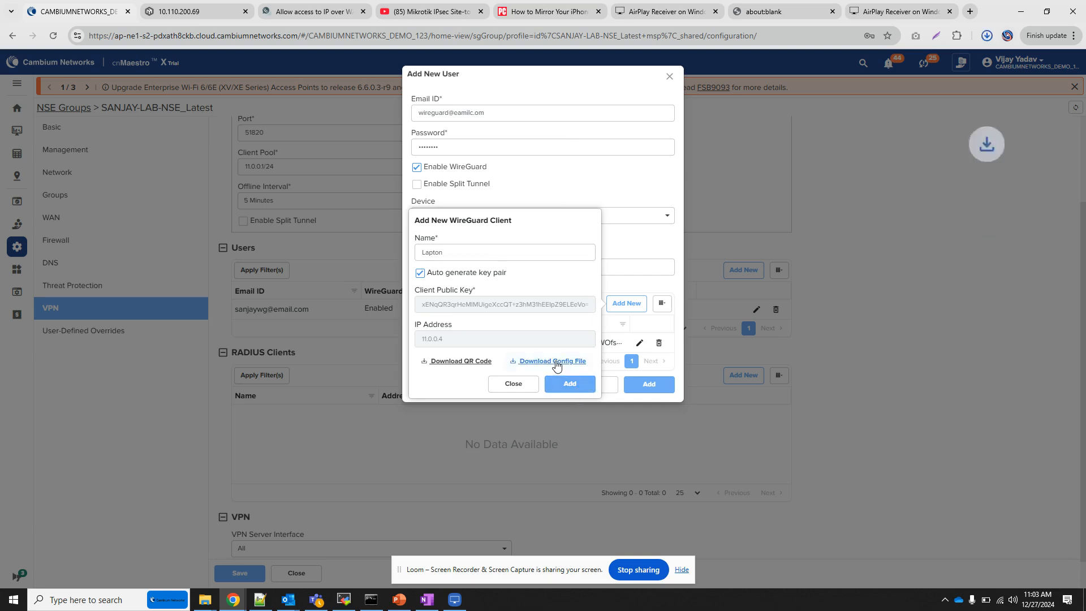
click(465, 367)
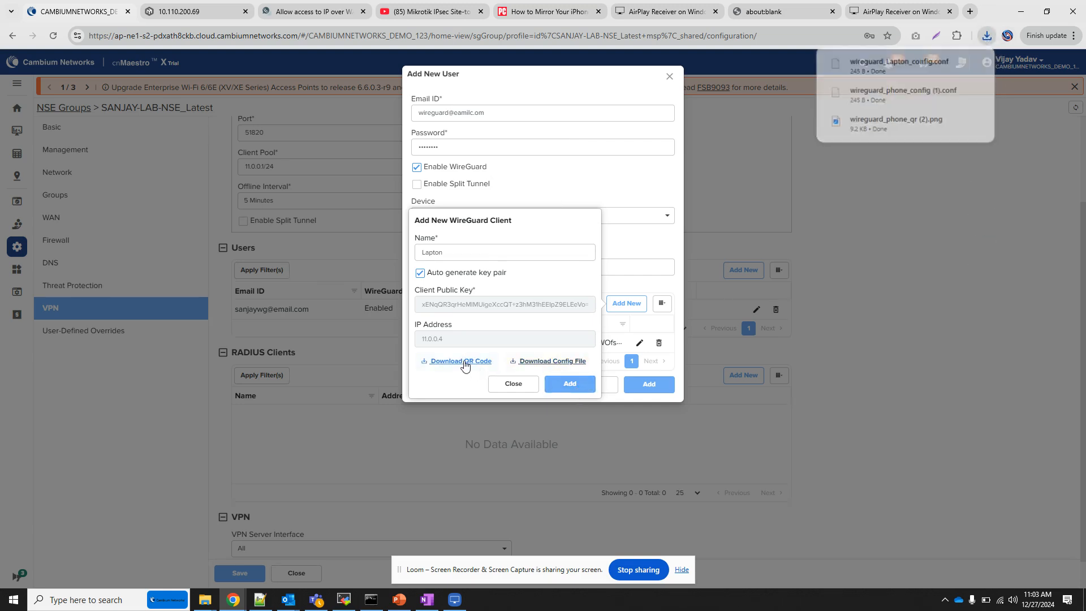
click(568, 384)
Add the new user, save the NSE group and return to the NSE-700428 device configuration
click(651, 405)
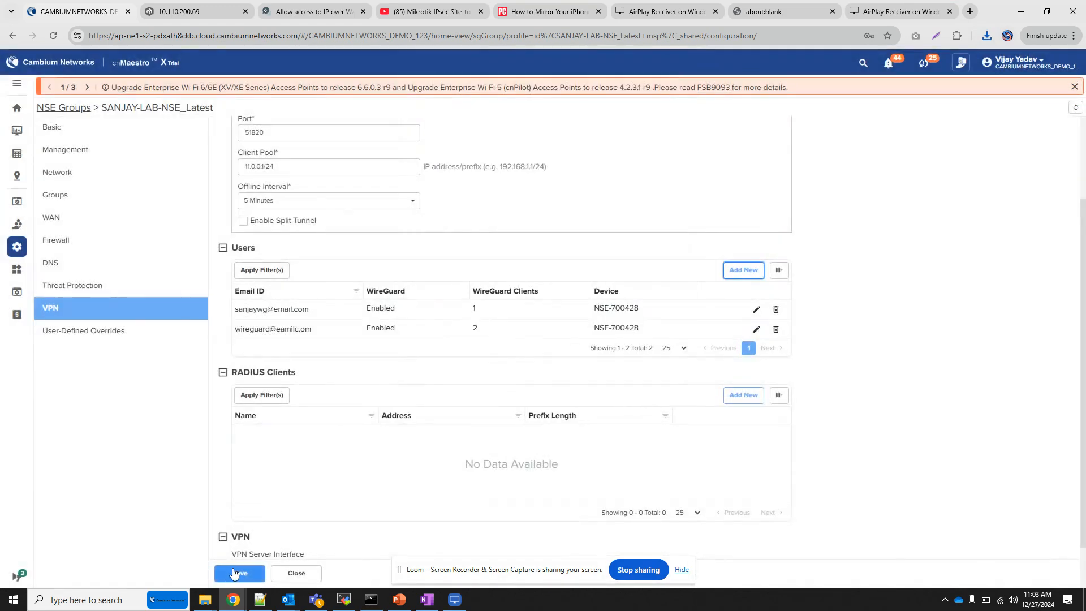
click(253, 572)
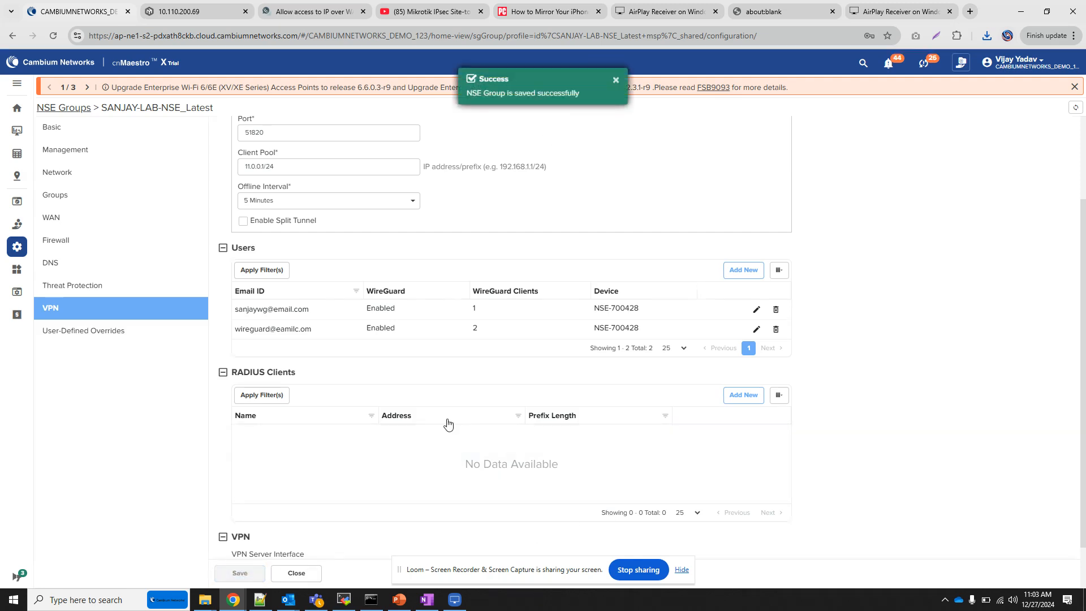
click(13, 36)
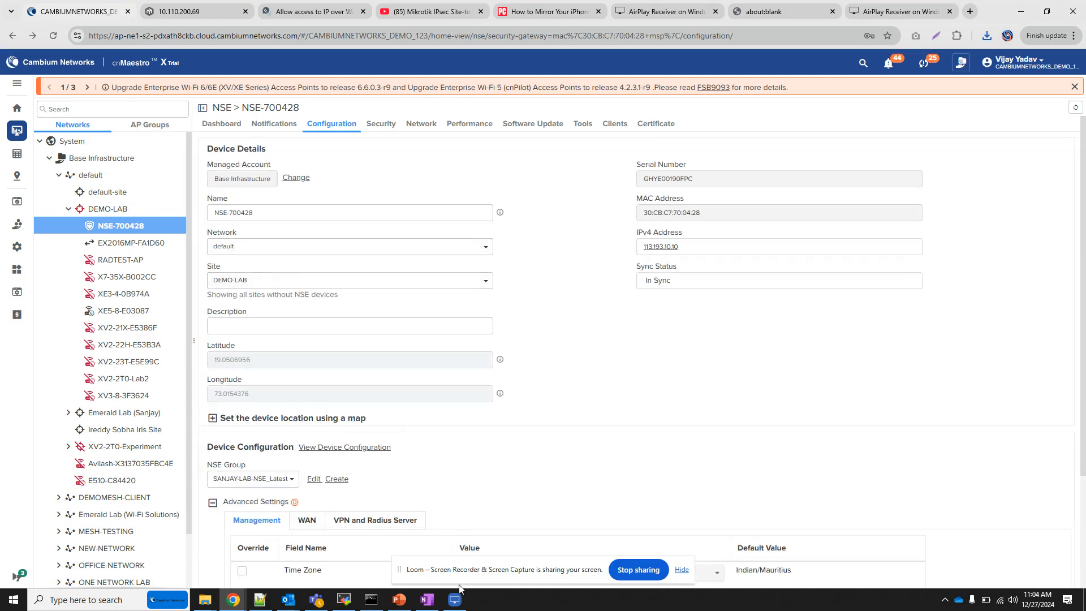
Switch to LonelyScreen AirPlay Receiver, postpone the subscription offer and maximize the mirrored phone screen
click(454, 601)
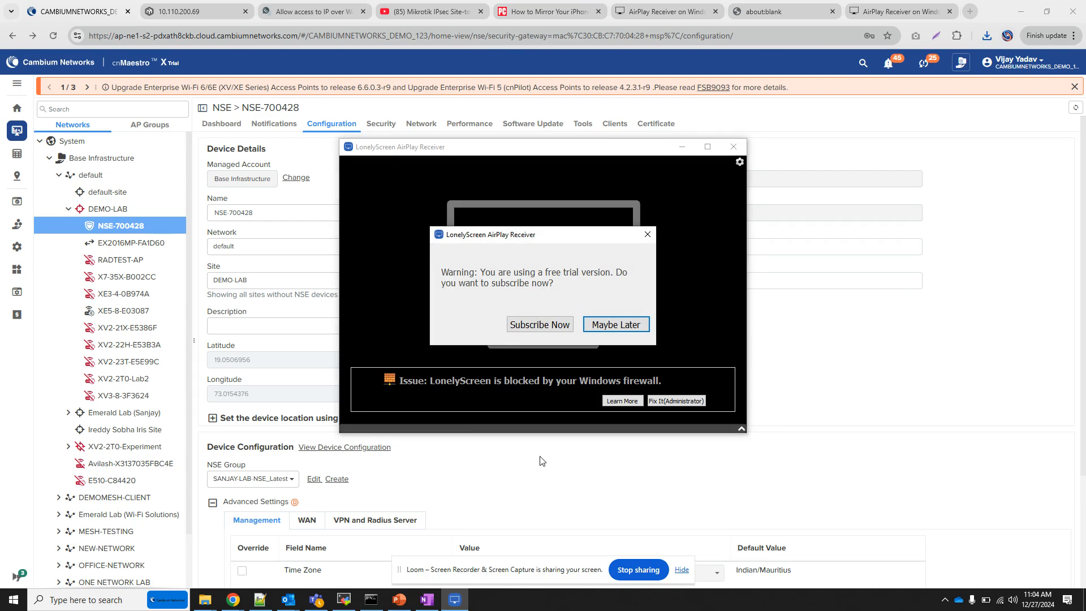
click(617, 325)
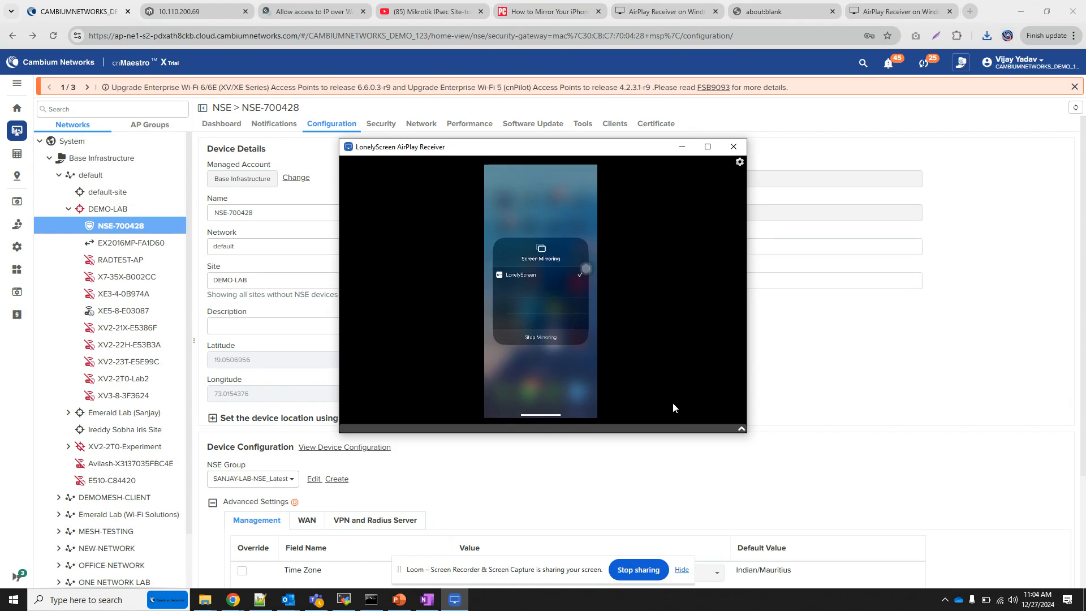
click(707, 147)
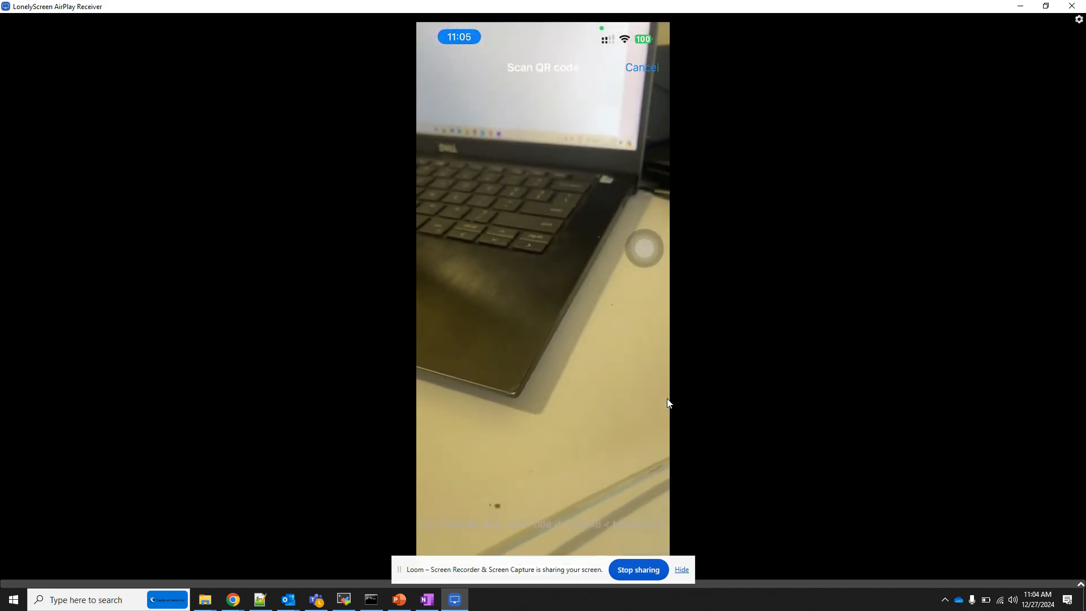
Switch to the browser, display the downloaded wireguard_phone QR image for scanning, and name the scanned tunnel demotunnel on the phone
click(1020, 6)
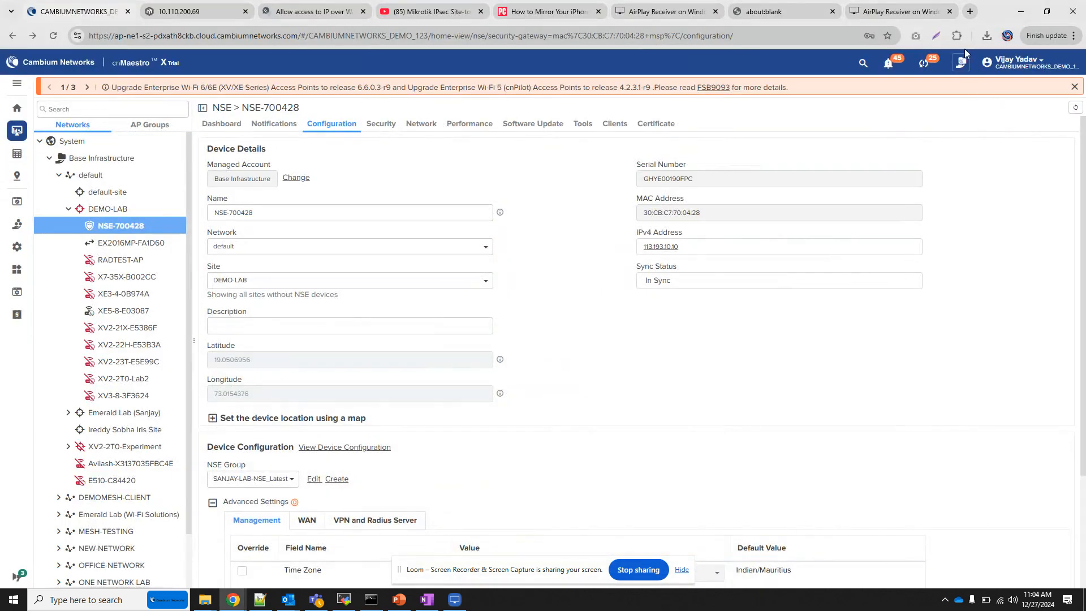
click(992, 36)
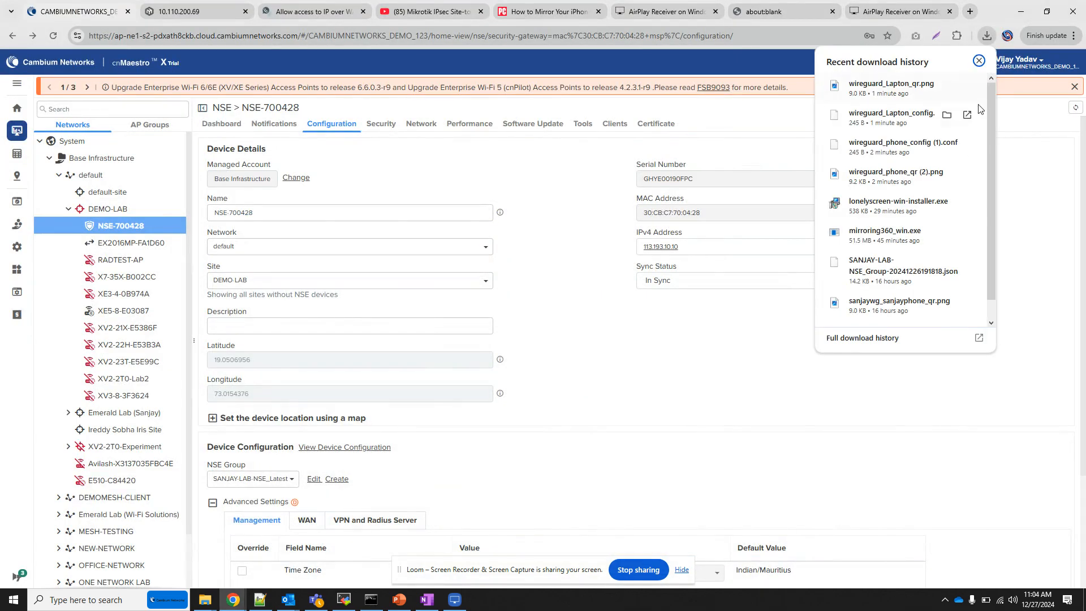
click(922, 179)
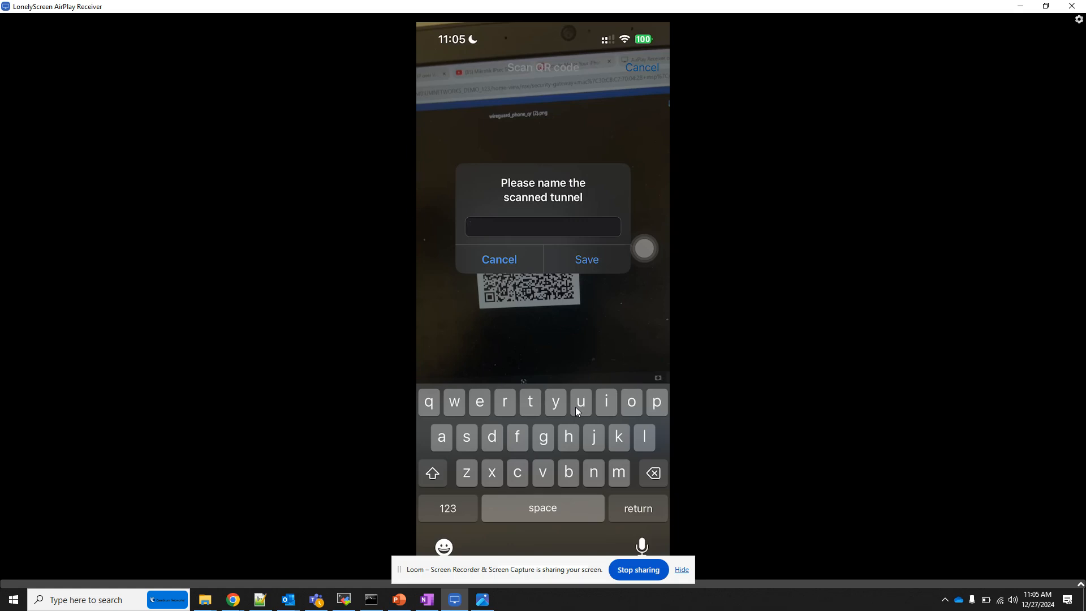
text(demo)
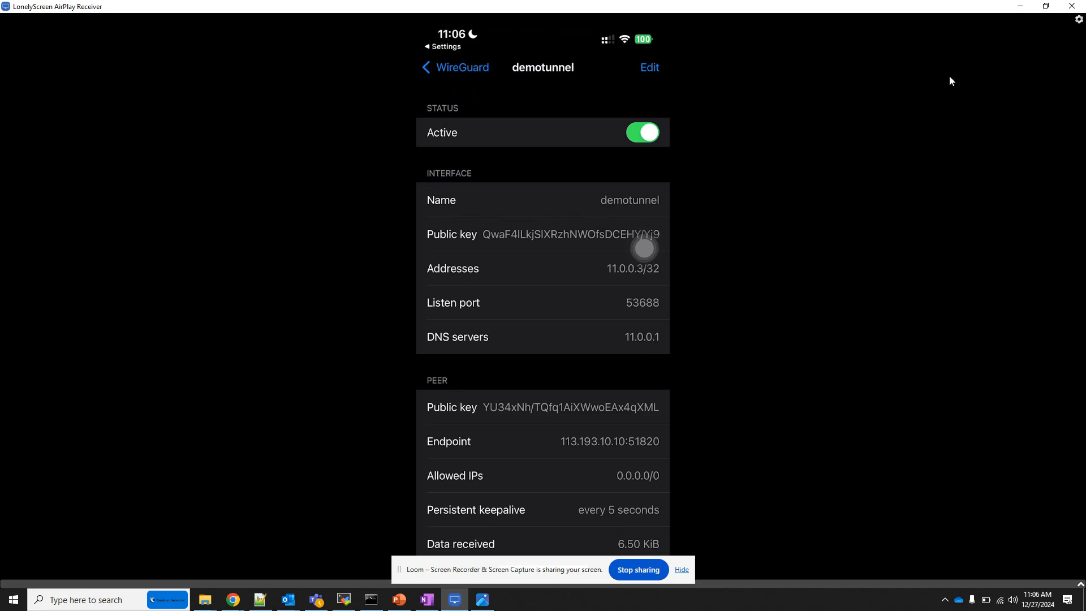
Return to the browser, open the SANJAY-LAB-NSE_Latest group for editing and examine the VLANs in its network settings
click(1023, 7)
click(802, 72)
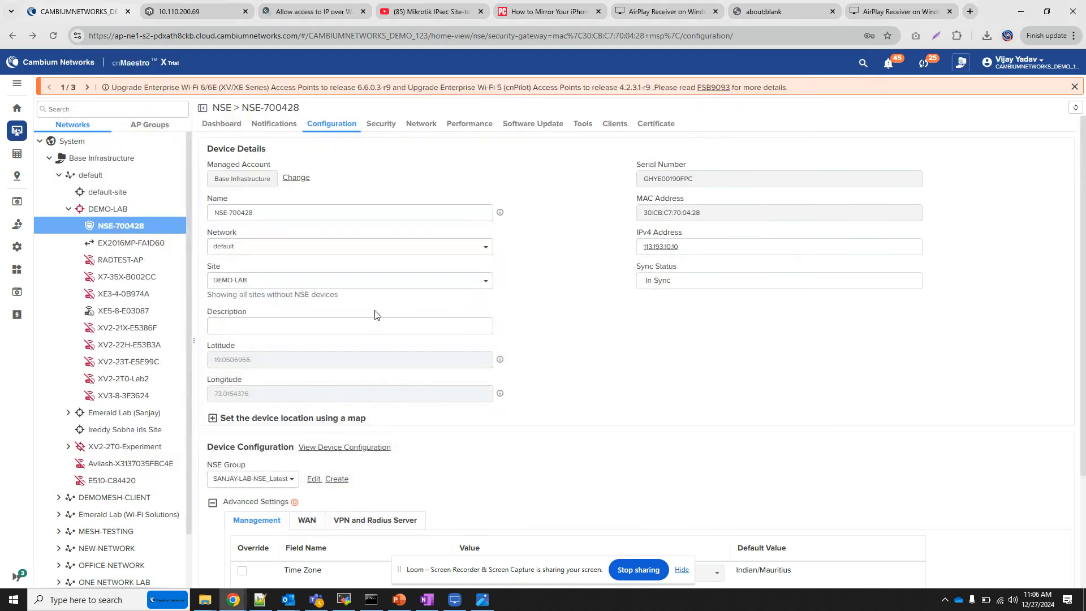
click(313, 479)
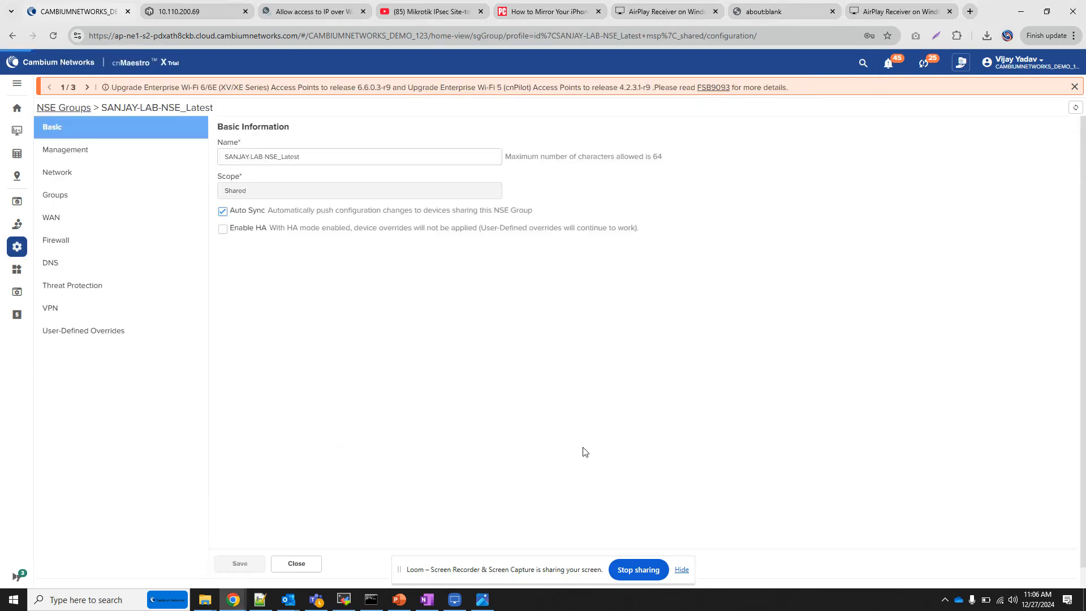
scroll(453, 368, down, 4)
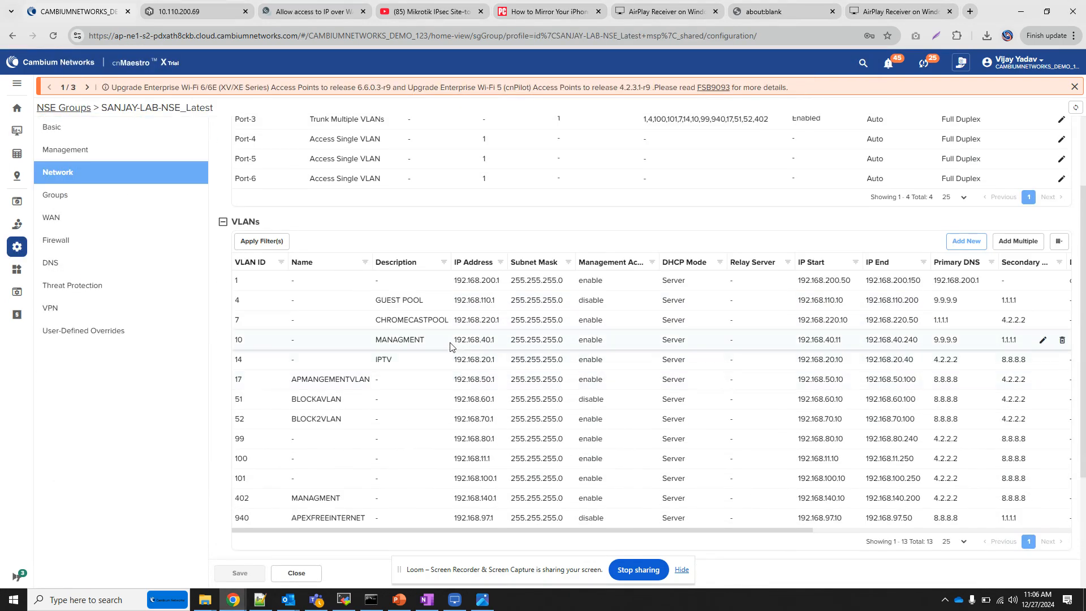
Highlight the IP address of the MANAGMENT VLAN with ID 10 and switch to the mirrored phone screen
drag(498, 343, 453, 345)
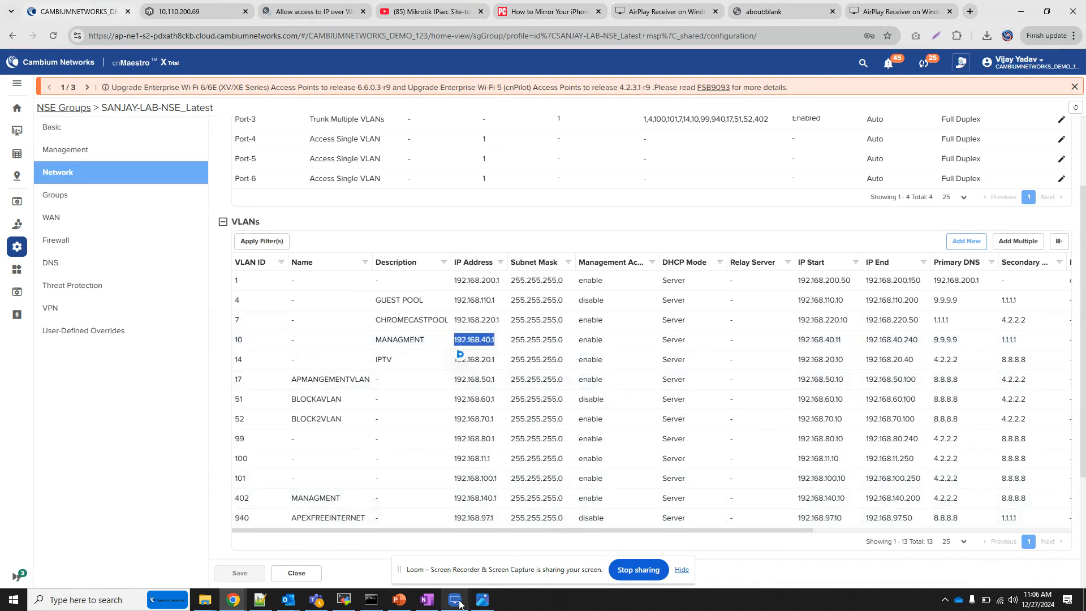
key(alt+Tab)
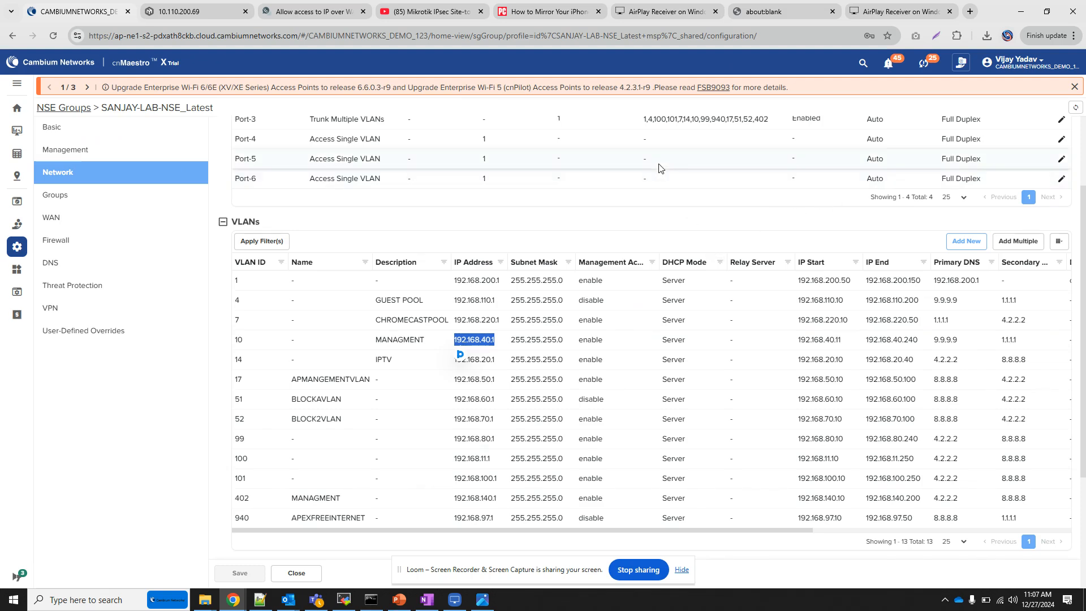
Minimize the browser, open the WireGuard desktop application and import the tunnel file wireguard_Lapton_config.conf from the Download folder
click(1013, 15)
click(92, 601)
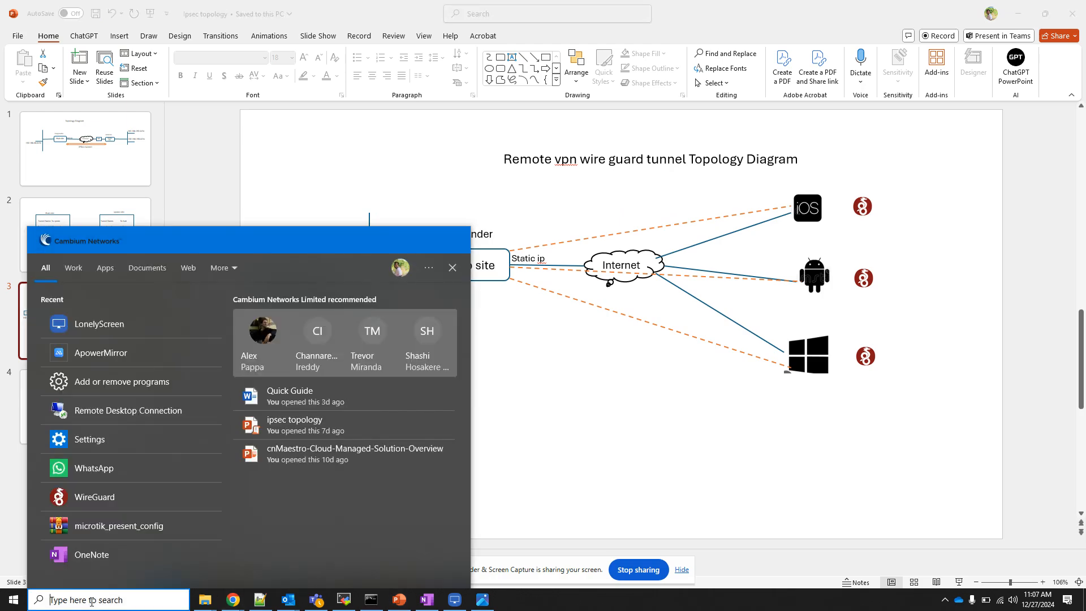
text(wire)
key(Return)
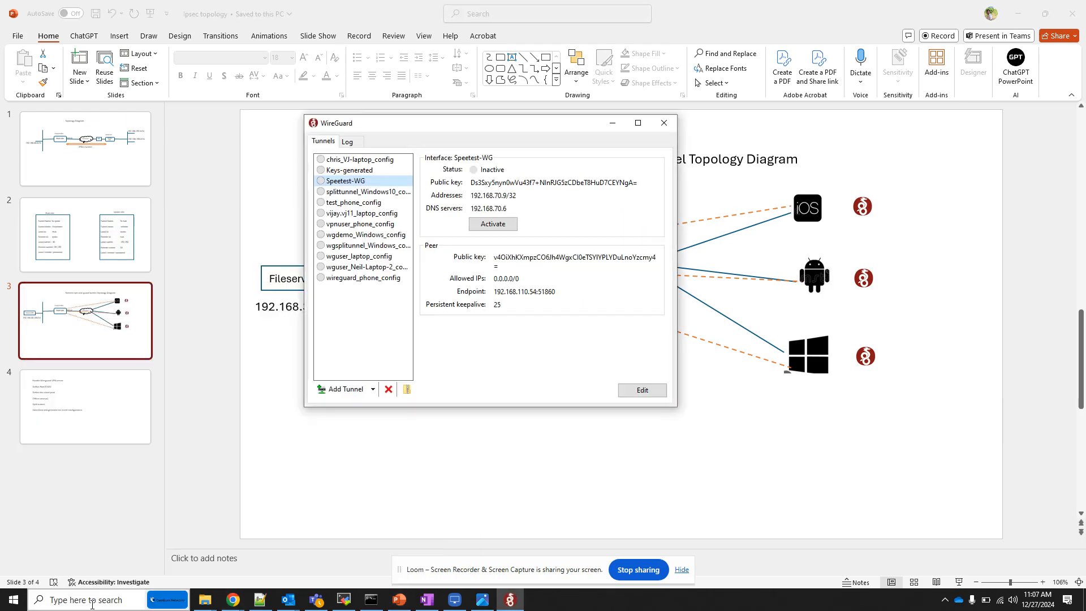
click(334, 393)
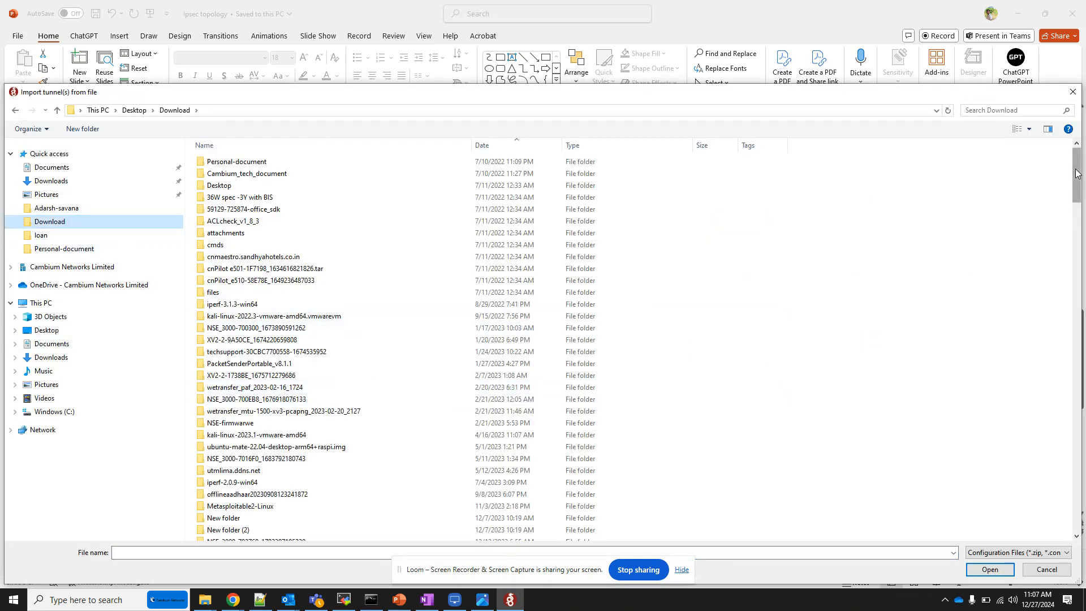
drag(1078, 173, 1082, 507)
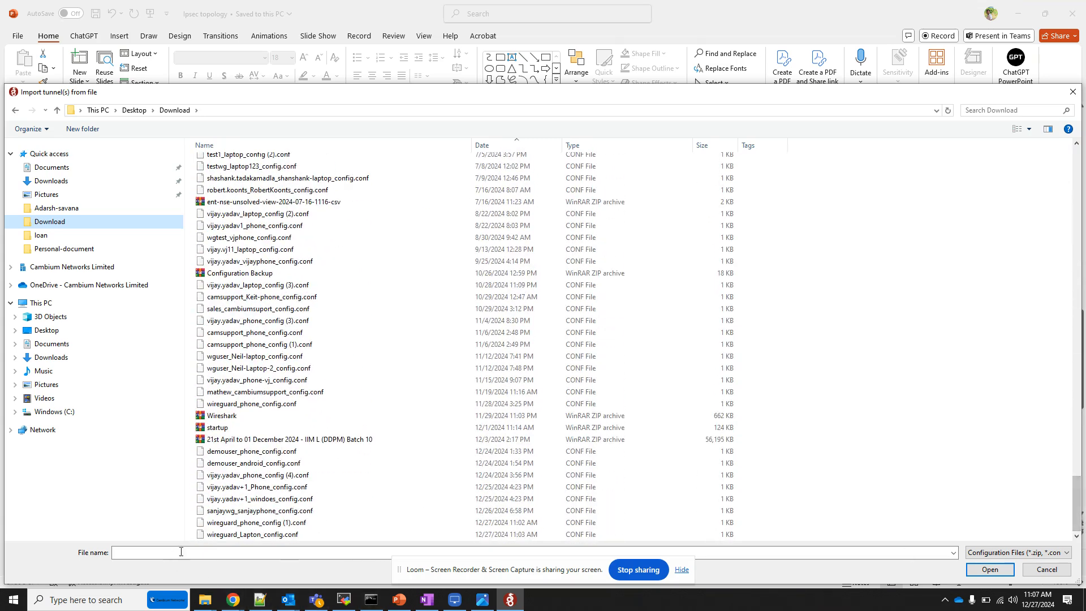
click(254, 534)
click(985, 571)
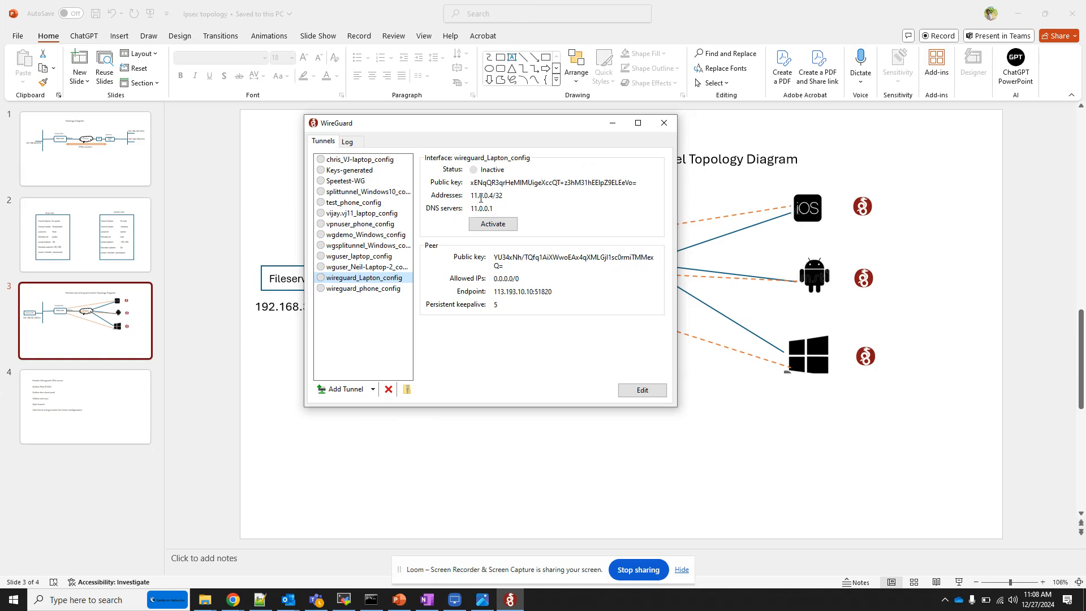
Activate the wireguard_Lapton_config tunnel and check its transfer statistics
click(500, 225)
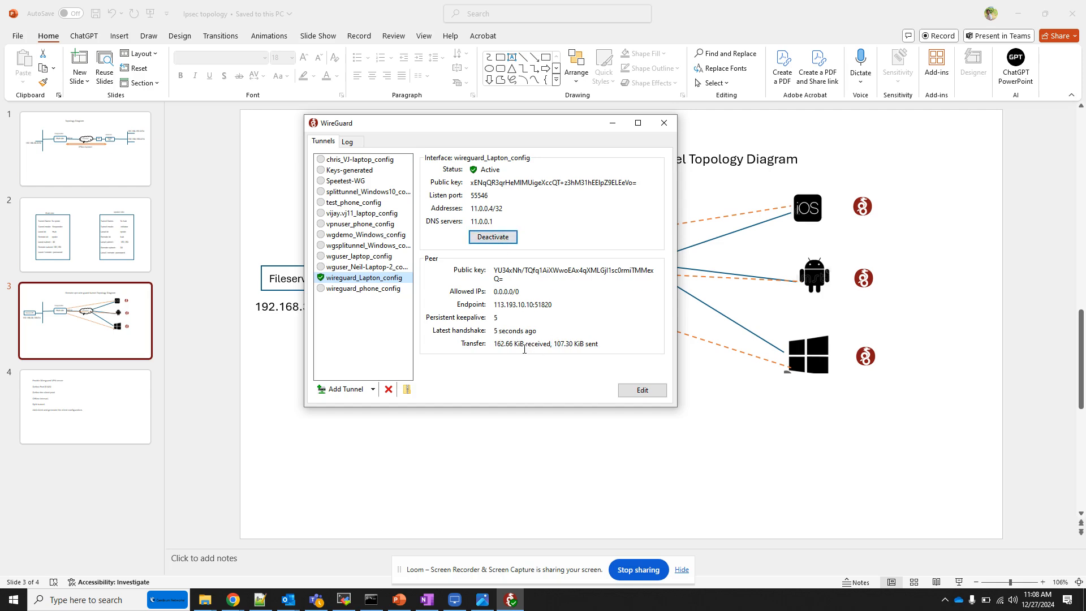
drag(492, 343, 604, 345)
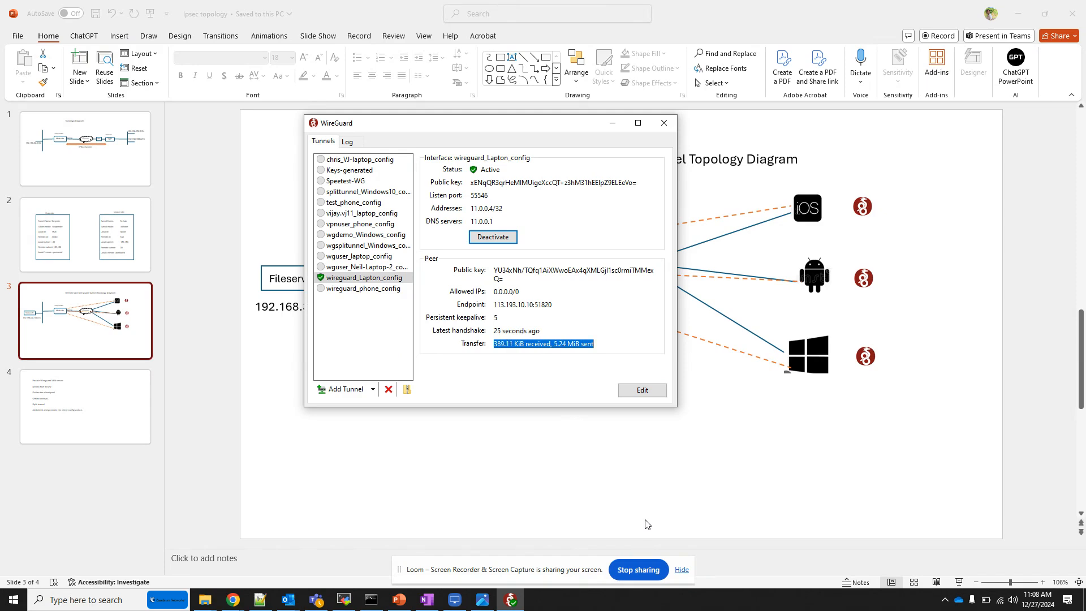
Switch to the cnMaestro browser window and examine the Phone and Lapton VPN sessions among the remote clients of NSE-700428
click(233, 600)
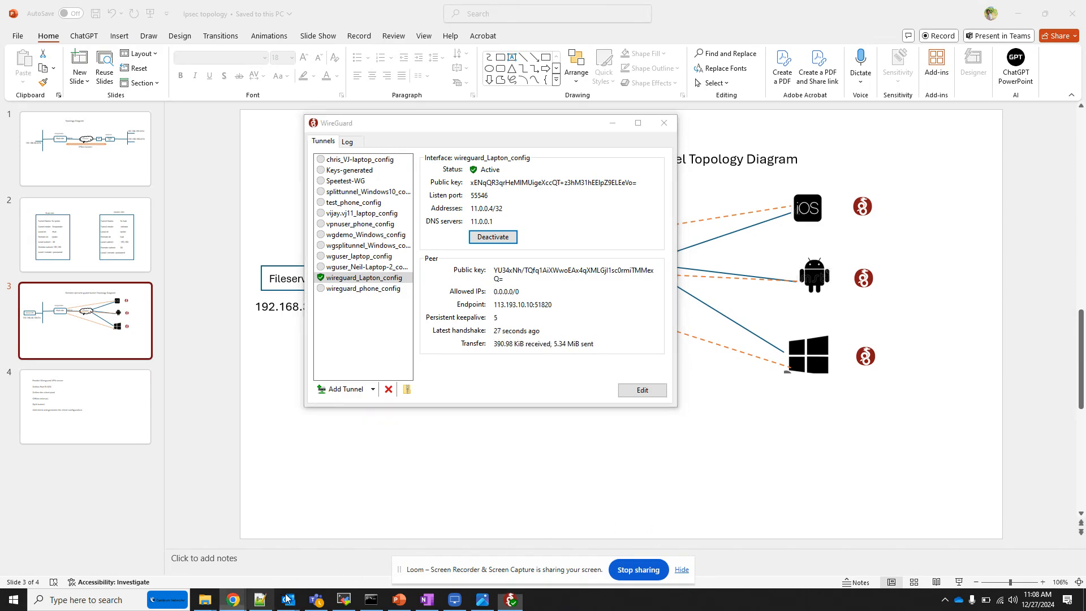
click(686, 559)
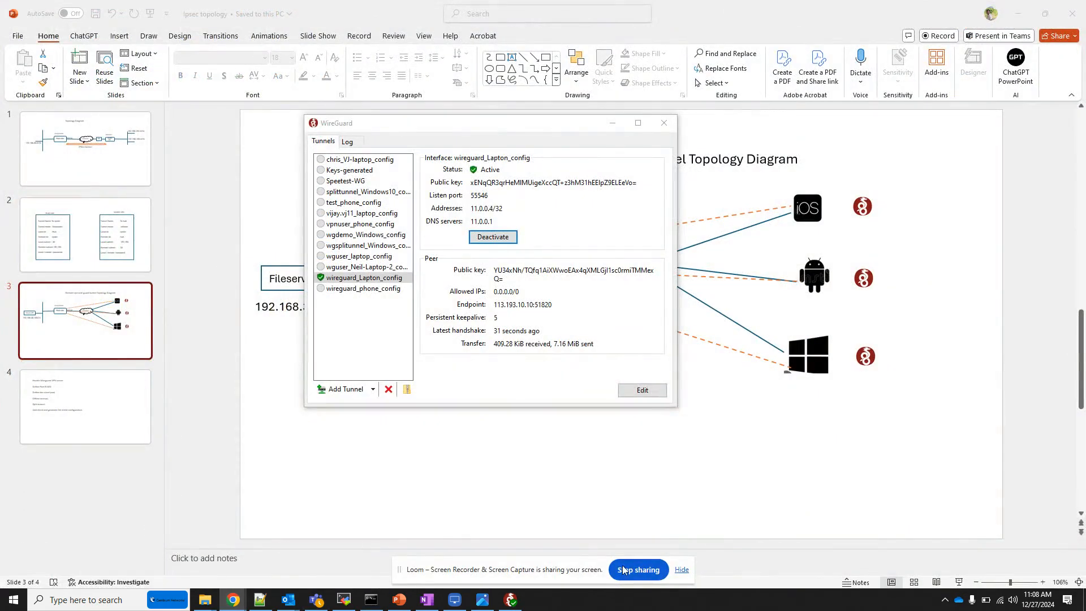
click(234, 600)
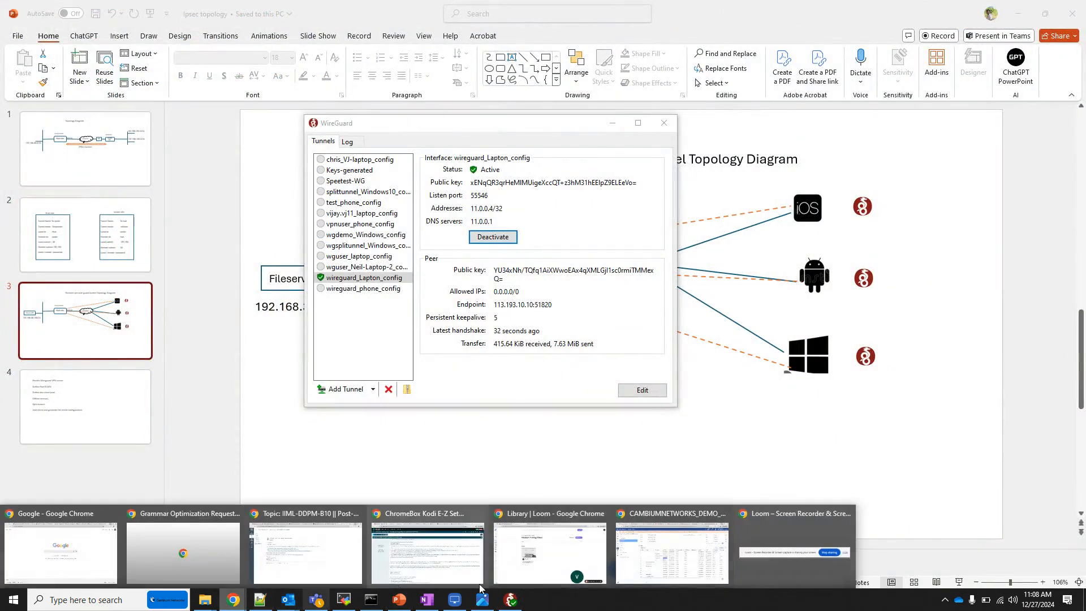
click(700, 573)
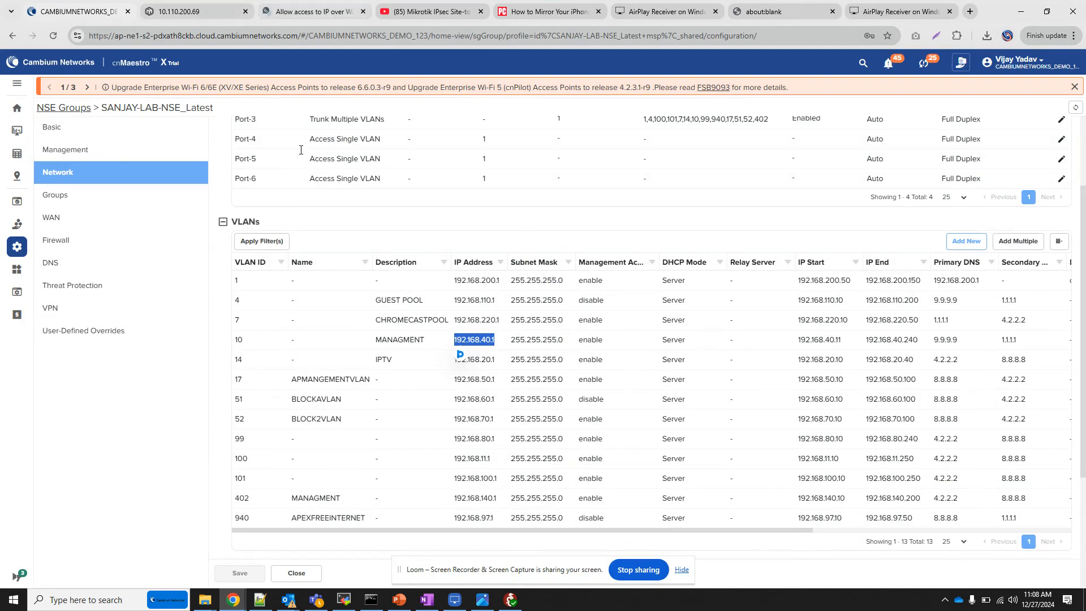
click(233, 600)
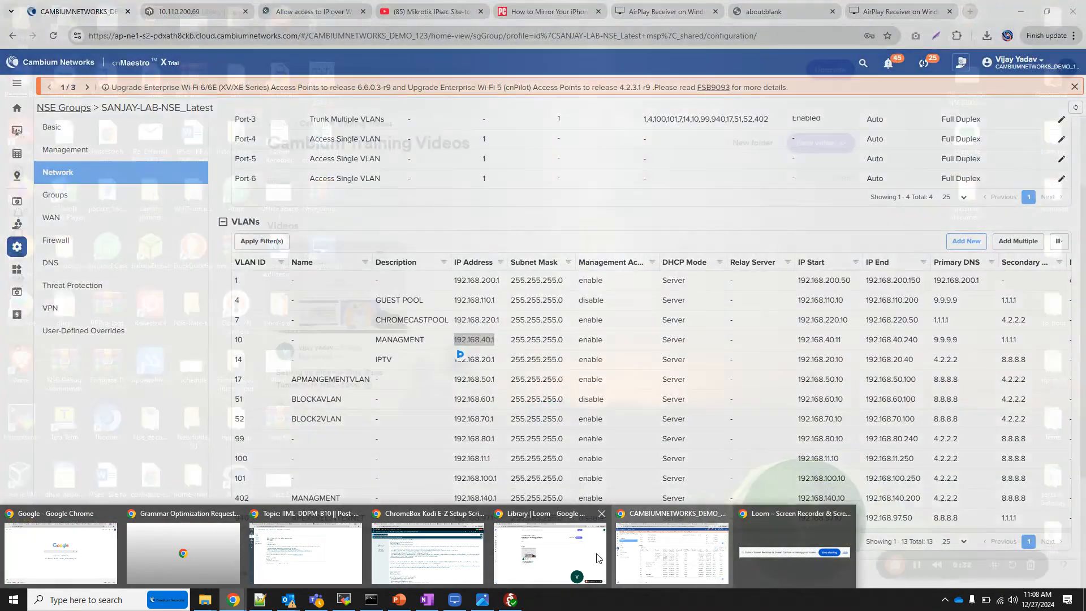
click(564, 555)
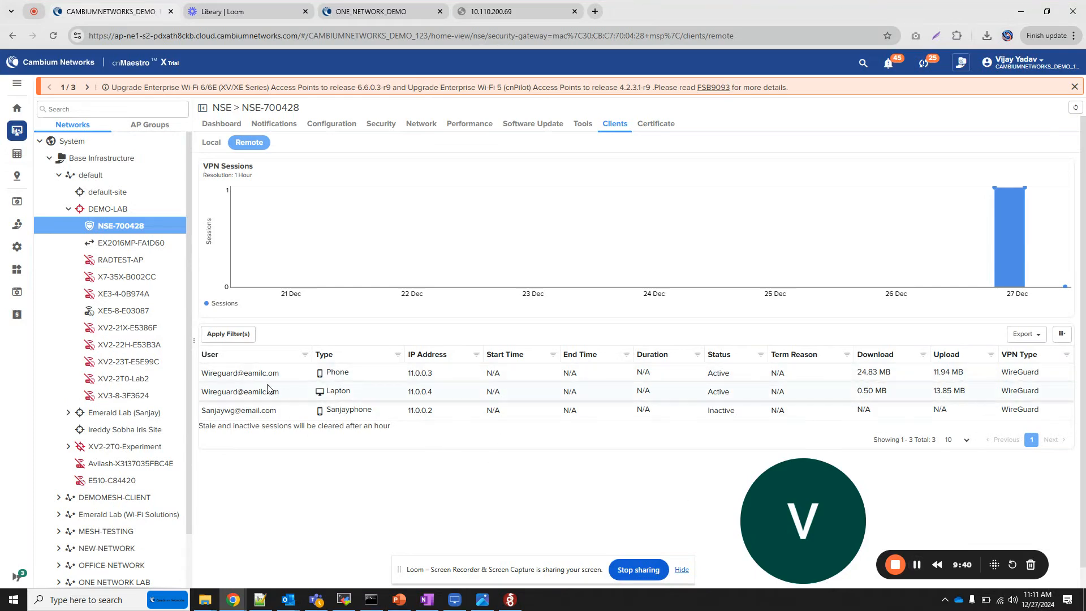
drag(408, 372, 968, 374)
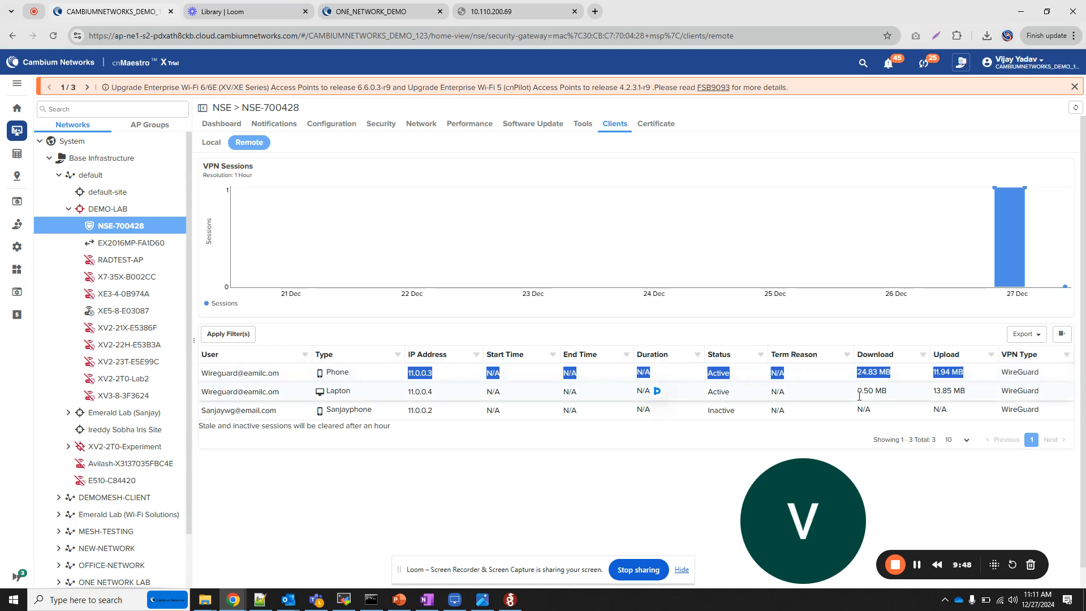
drag(771, 391, 966, 391)
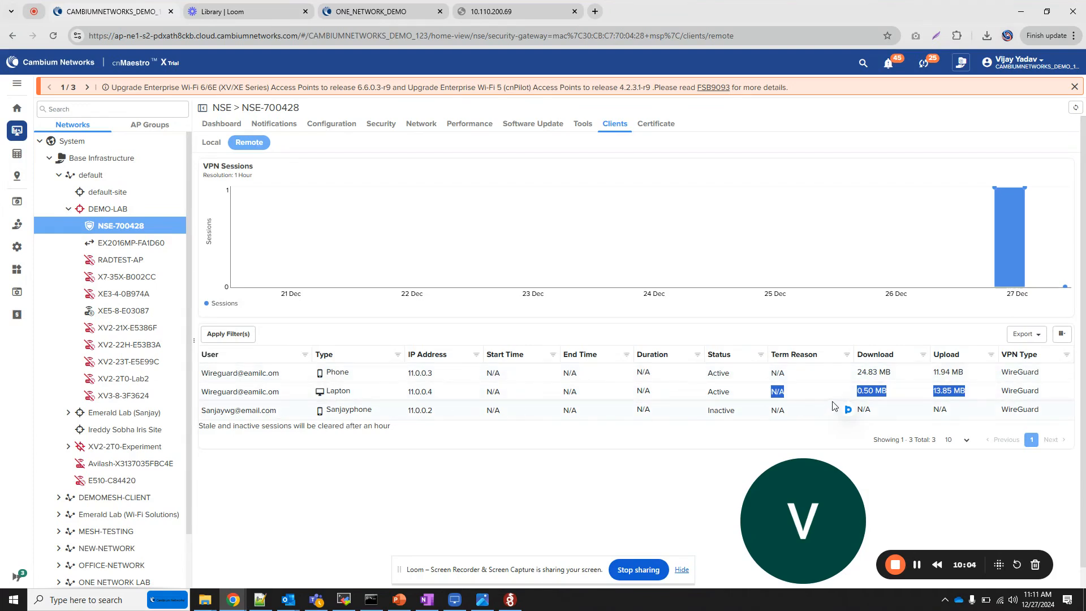
drag(999, 374, 1047, 377)
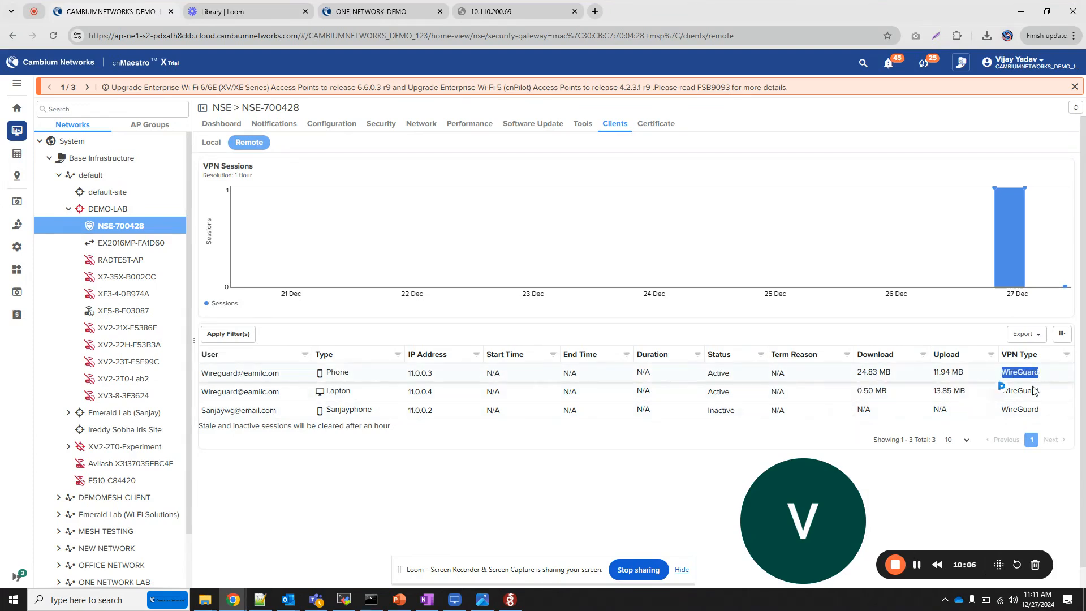